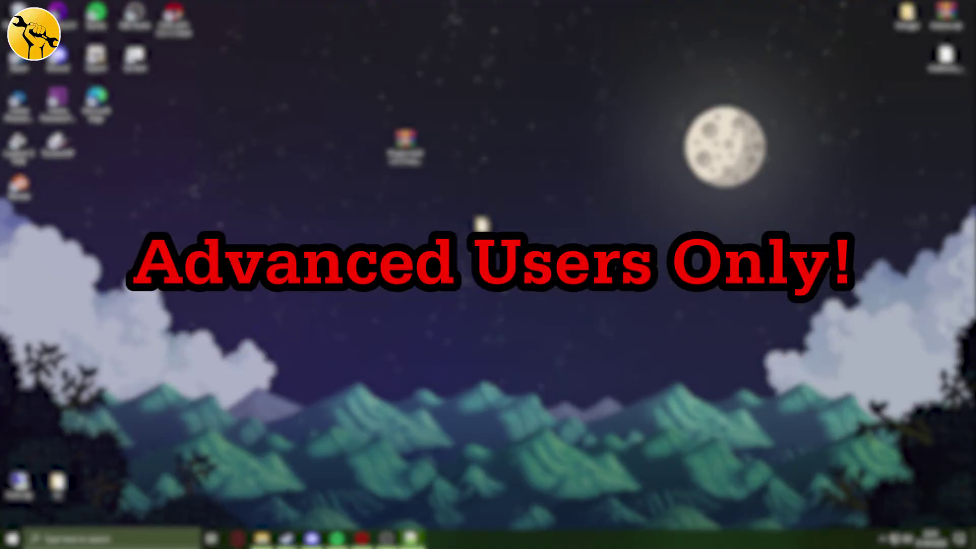
Bring up the Discord download channel before putting the window away.
{"action": "left_click", "coordinate": [311, 539]}
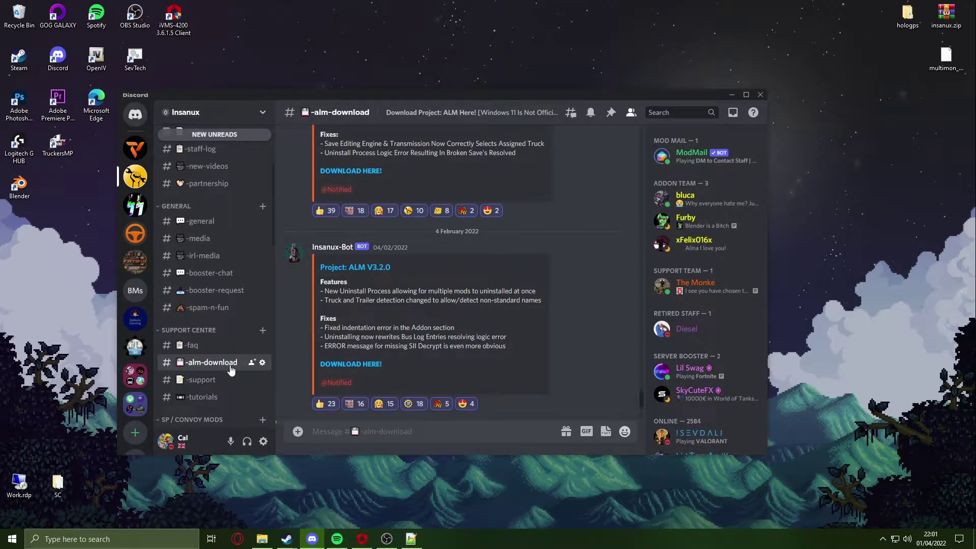
Extract the Project ALM v3.3.0 folder from its .rar onto the desktop and close WinRAR.
{"action": "left_click", "coordinate": [730, 94]}
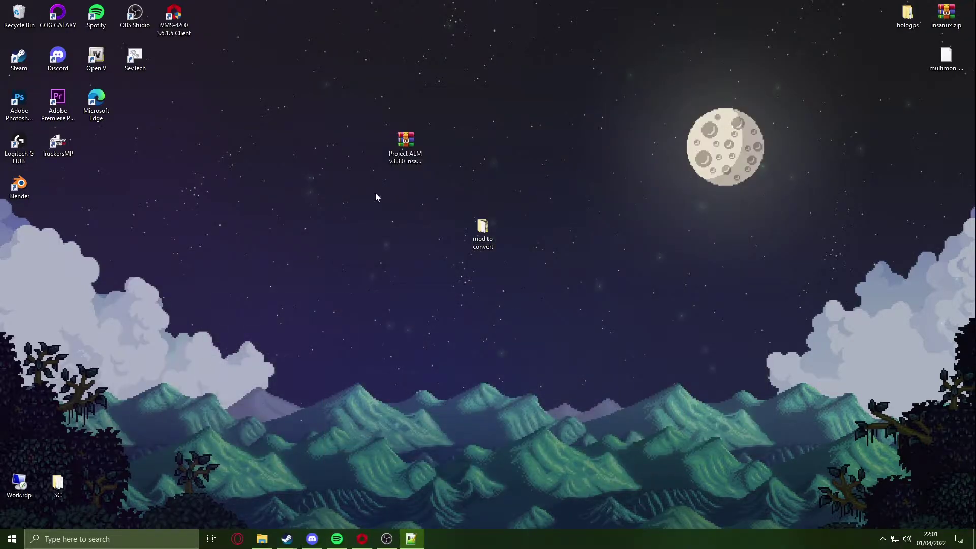
{"action": "left_click", "coordinate": [409, 153]}
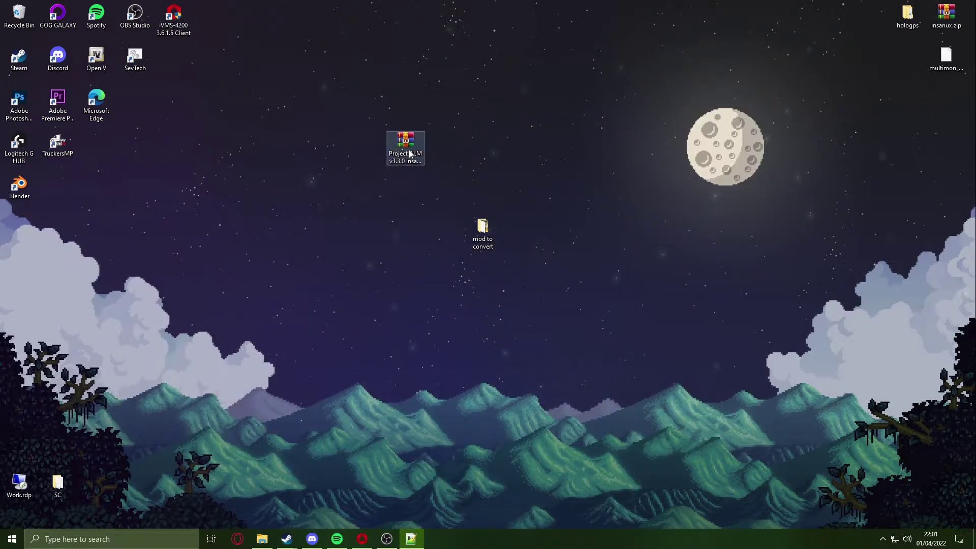
{"action": "double_click", "coordinate": [410, 153]}
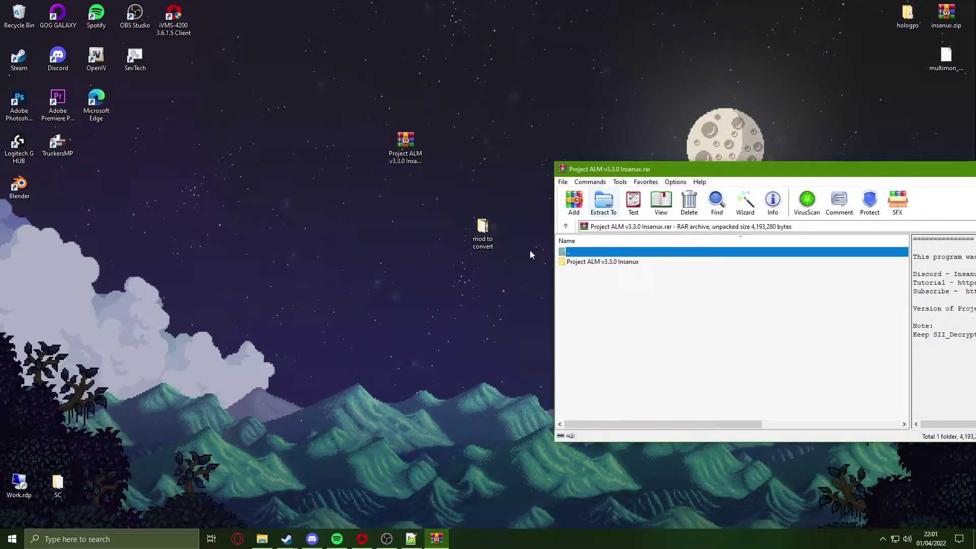
{"action": "mouse_move", "coordinate": [602, 261]}
{"action": "left_mouse_down"}
{"action": "mouse_move", "coordinate": [367, 194]}
{"action": "mouse_move", "coordinate": [372, 233]}
{"action": "left_mouse_up"}
{"action": "key", "text": "alt+F4"}
{"action": "left_click", "coordinate": [575, 310]}
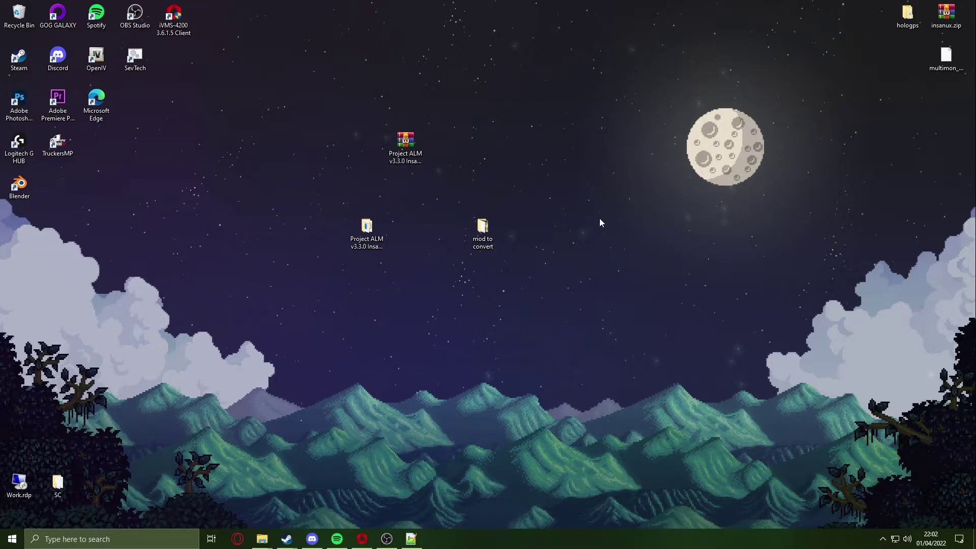
Check the contents of the mod to convert folder, then close it.
{"action": "double_click", "coordinate": [481, 229]}
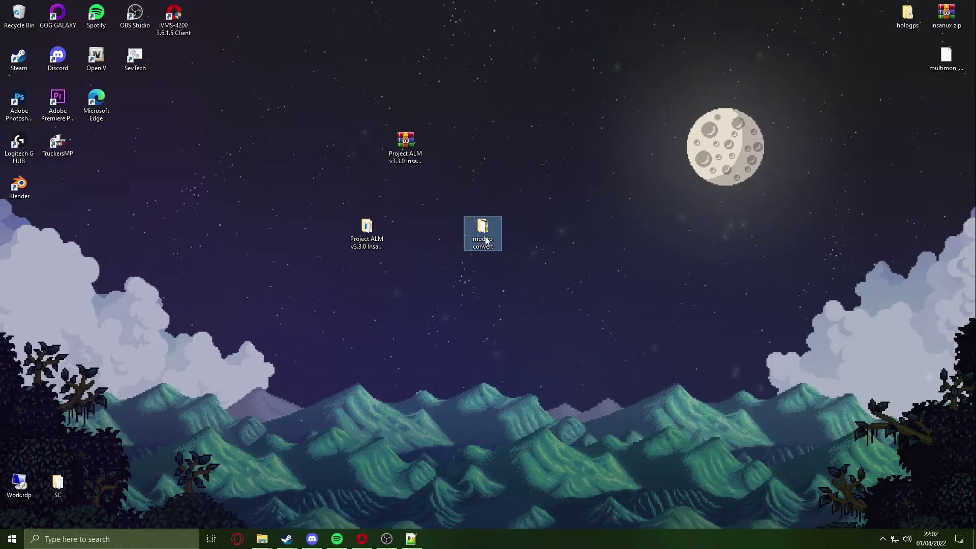
{"action": "left_click_drag", "start_coordinate": [517, 346], "coordinate": [253, 129]}
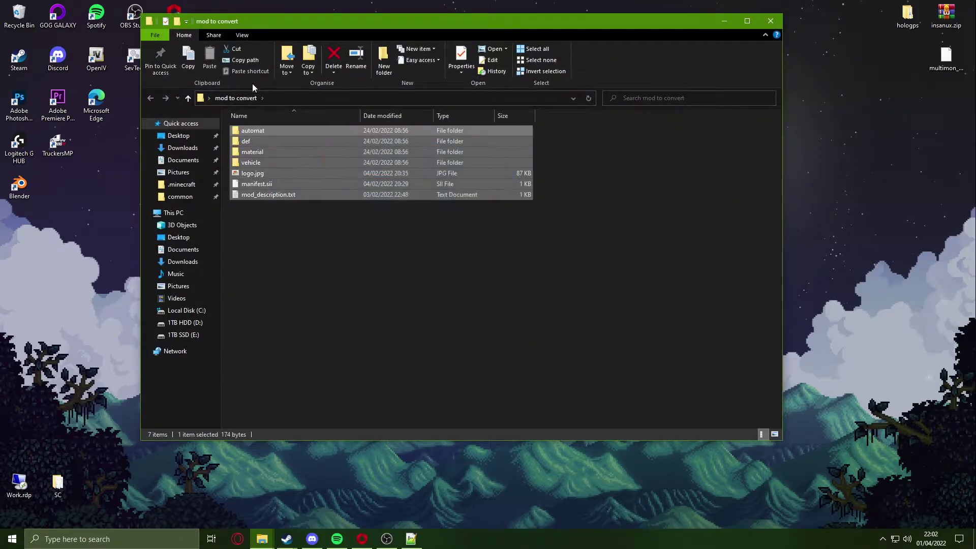
{"action": "left_click", "coordinate": [771, 21]}
Launch Project-ALM.exe from the extracted Project ALM folder.
{"action": "double_click", "coordinate": [366, 233]}
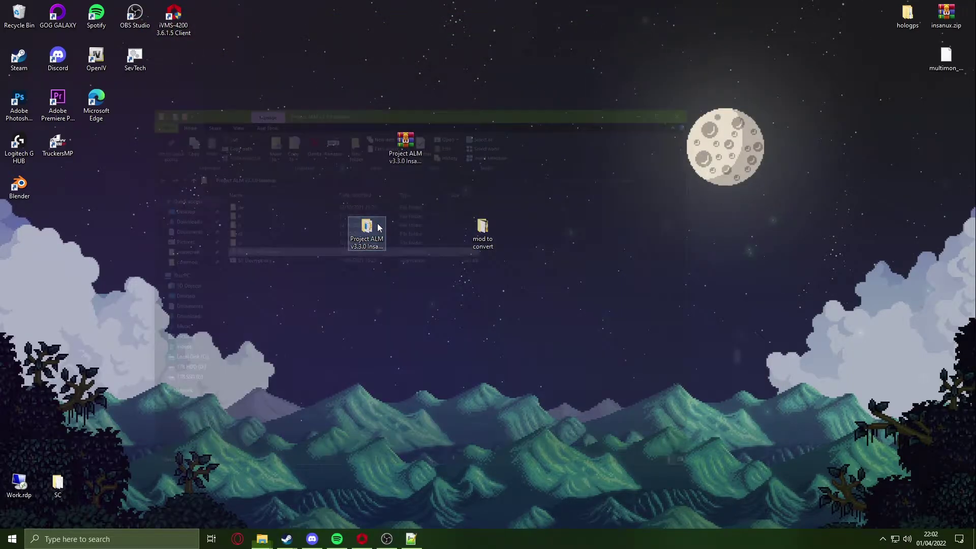
{"action": "left_click", "coordinate": [252, 171]}
{"action": "double_click", "coordinate": [268, 173]}
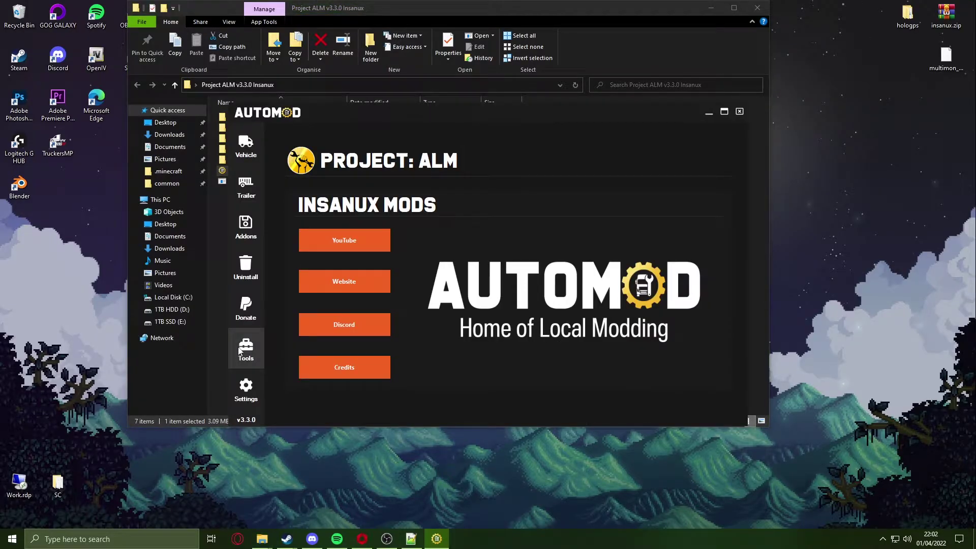
Start the Automatic Conversion (File Path Conversion) tool from the Tools section.
{"action": "left_click", "coordinate": [260, 347]}
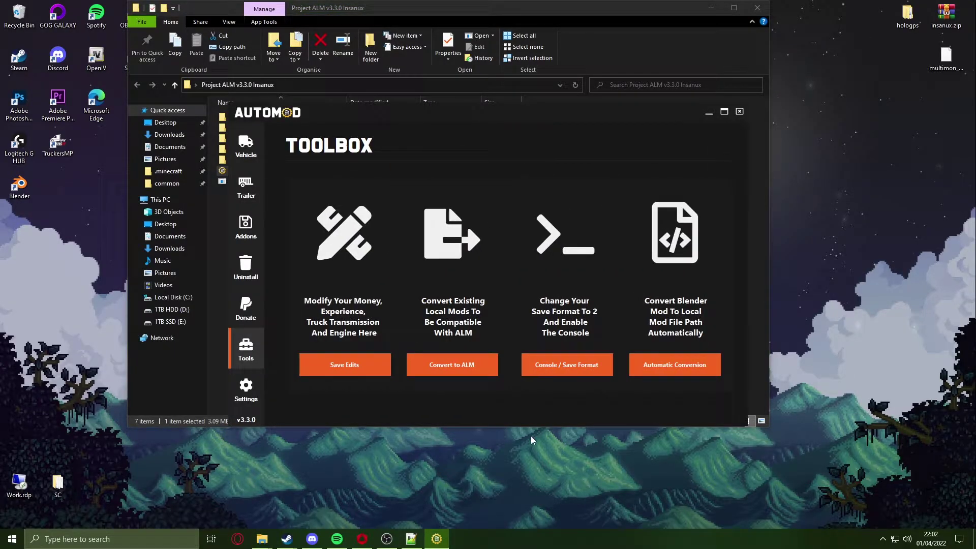
{"action": "left_click", "coordinate": [683, 368]}
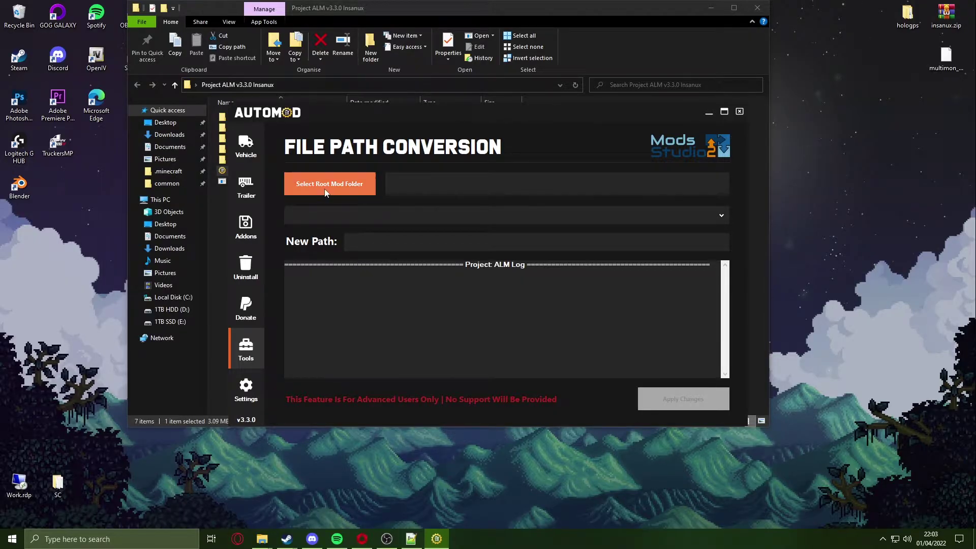
Set the desktop's mod to convert folder as the root mod folder and acknowledge the PMD files found.
{"action": "left_click", "coordinate": [352, 185]}
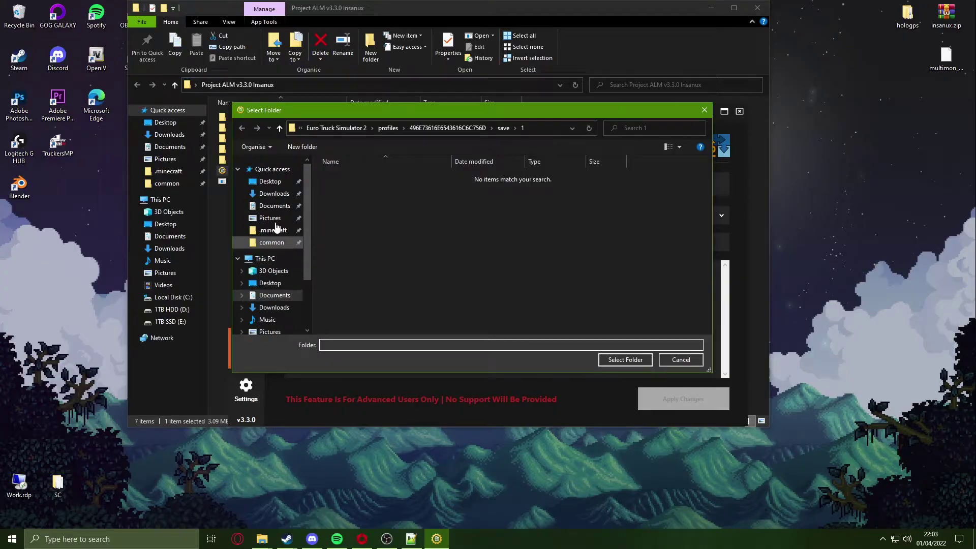
{"action": "left_click", "coordinate": [269, 182]}
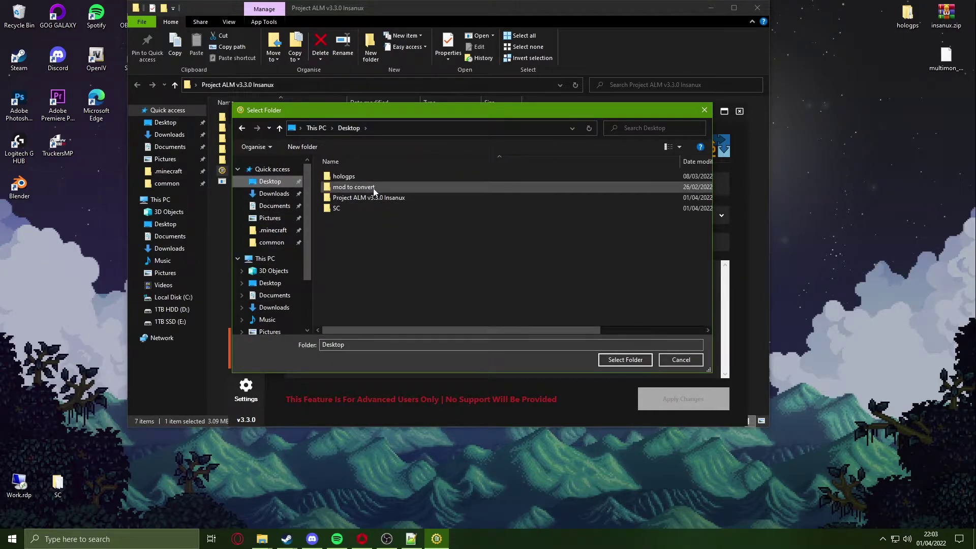
{"action": "double_click", "coordinate": [355, 187]}
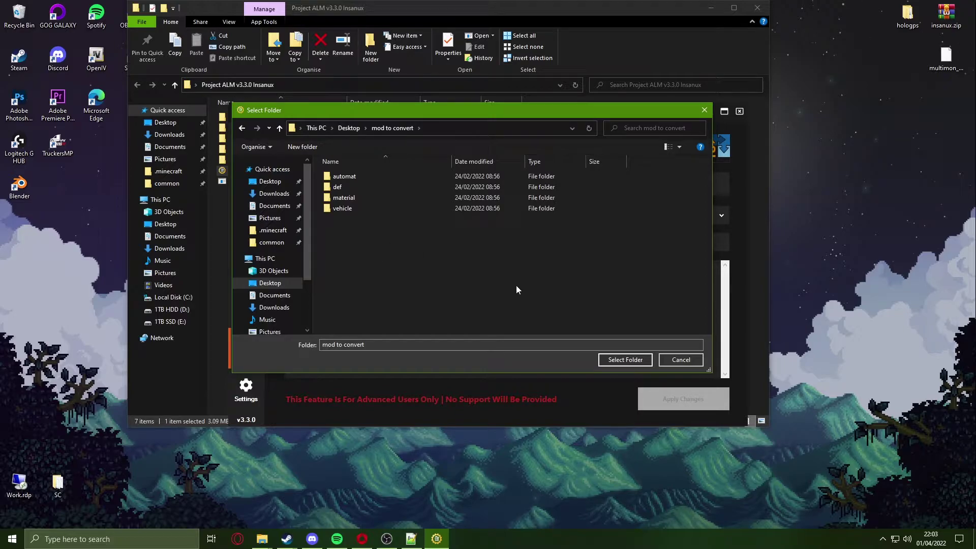
{"action": "left_click", "coordinate": [624, 359]}
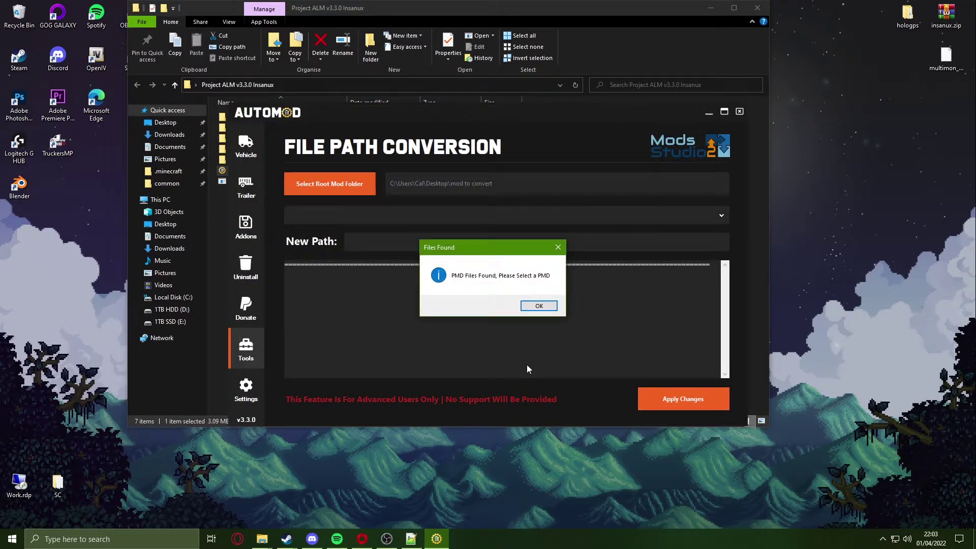
{"action": "left_click", "coordinate": [539, 306]}
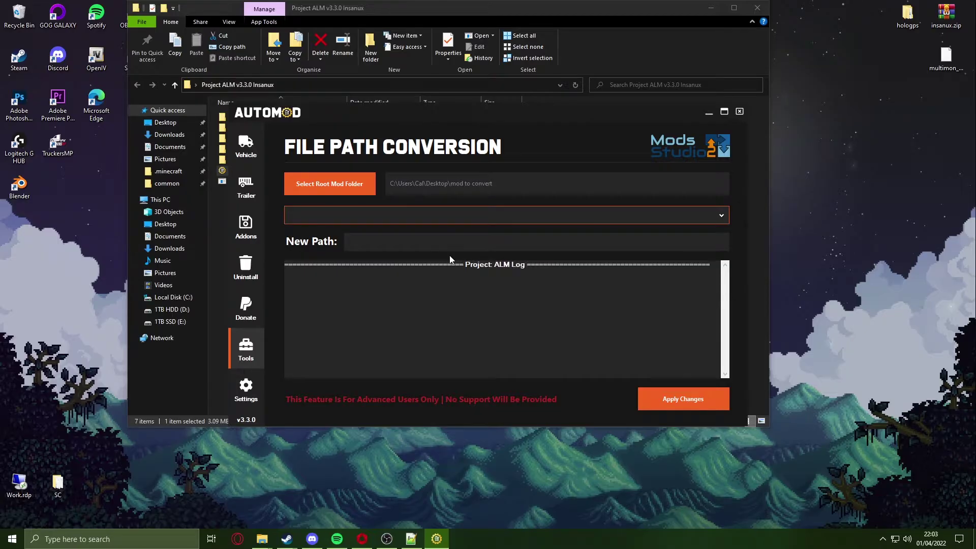
Convert the interior decor PMD file to the new path /home/local_mods/jak_model.
{"action": "left_click", "coordinate": [511, 215]}
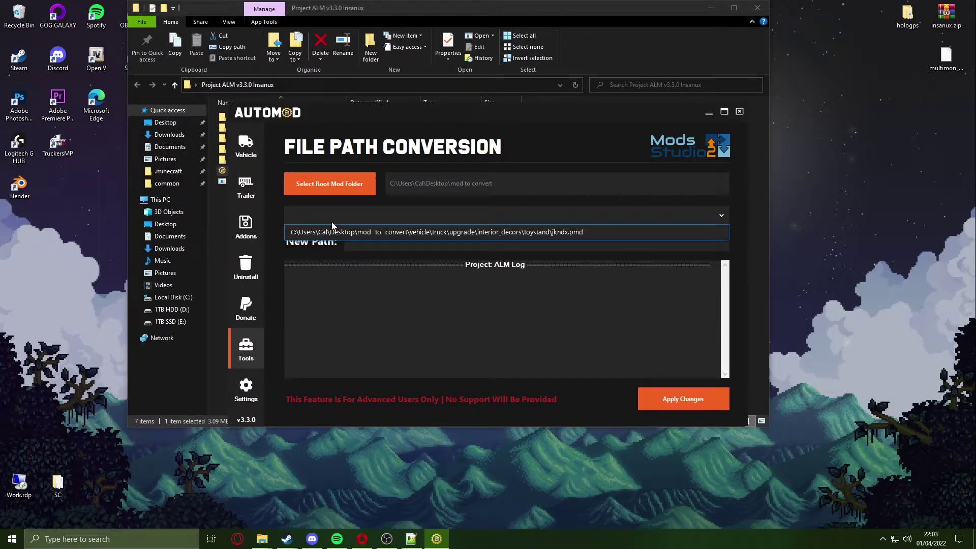
{"action": "left_click", "coordinate": [550, 232]}
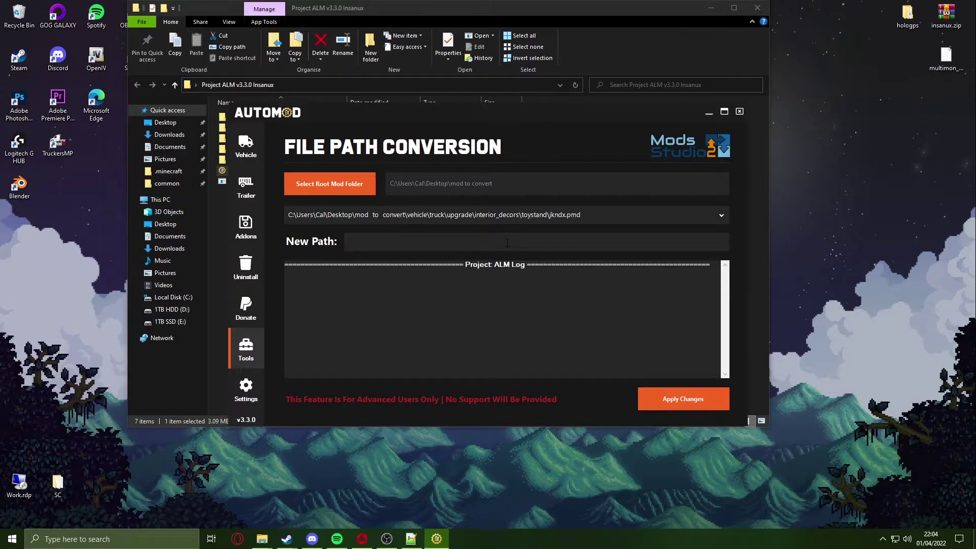
{"action": "left_click", "coordinate": [507, 242]}
{"action": "type", "text": "/hpo"}
{"action": "type", "text": "ome/"}
{"action": "type", "text": "local_mods/j"}
{"action": "type", "text": "ak_model"}
{"action": "left_click", "coordinate": [679, 404]}
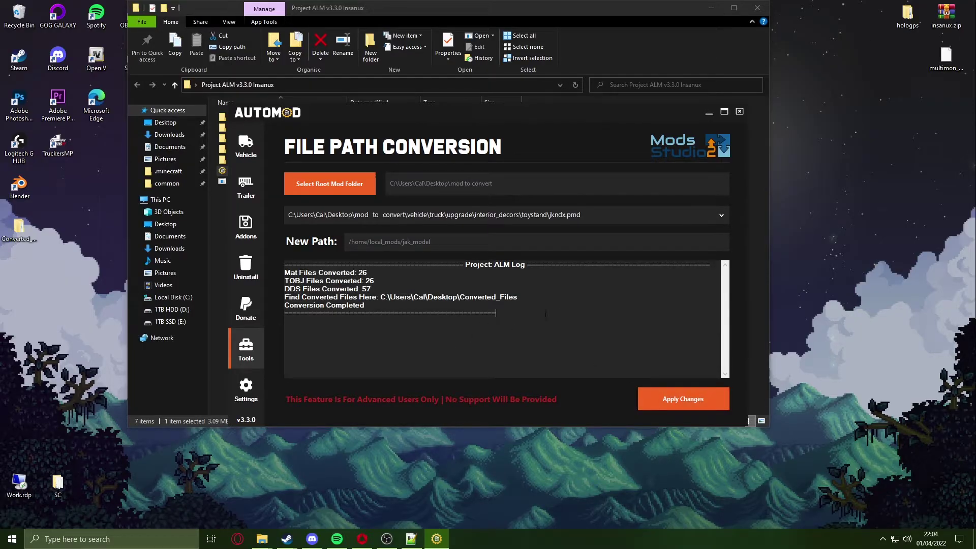
Highlight the Converted_Files output location in the log, then minimize the conversion window.
{"action": "left_click_drag", "start_coordinate": [495, 313], "coordinate": [286, 267]}
{"action": "left_click", "coordinate": [479, 319]}
{"action": "left_click_drag", "start_coordinate": [519, 297], "coordinate": [380, 296]}
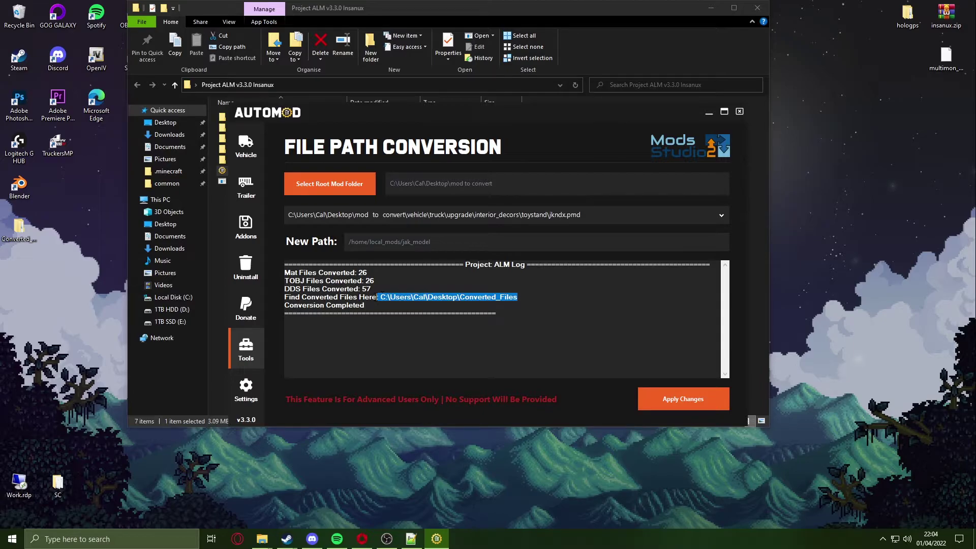
{"action": "left_click", "coordinate": [712, 11]}
Open Converted_Files and browse into home > local_mods > jak_model.
{"action": "left_click", "coordinate": [708, 112]}
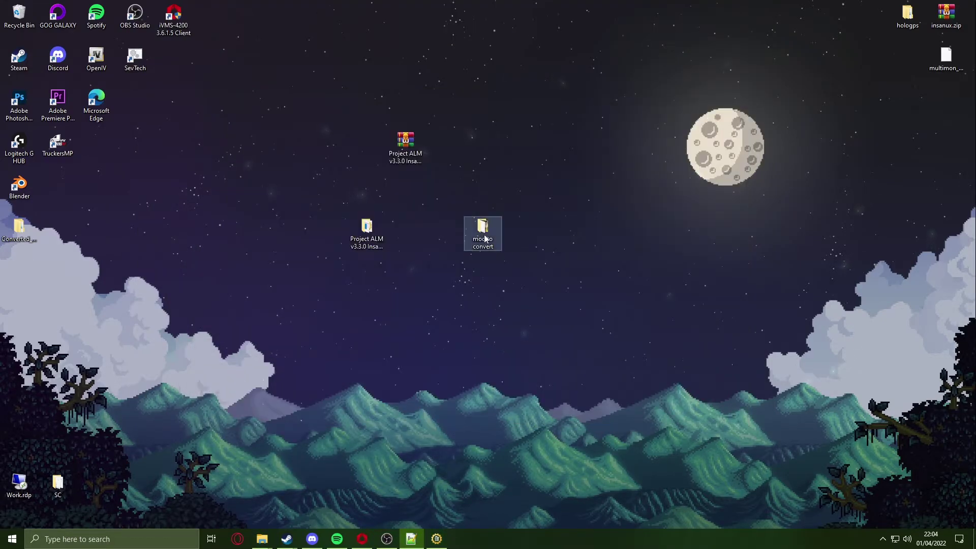
{"action": "left_click_drag", "start_coordinate": [18, 230], "coordinate": [455, 288]}
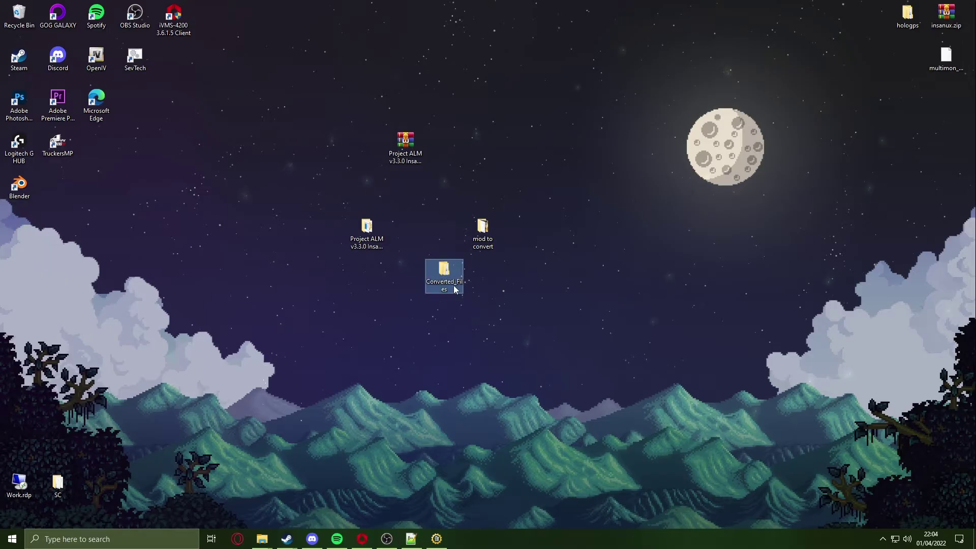
{"action": "double_click", "coordinate": [454, 288]}
{"action": "left_click_drag", "start_coordinate": [363, 200], "coordinate": [412, 149]}
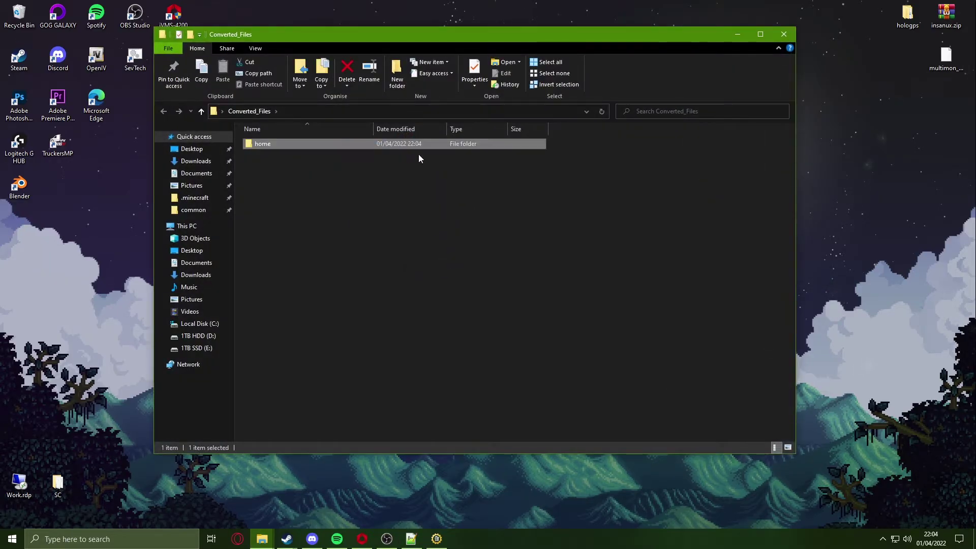
{"action": "double_click", "coordinate": [357, 146]}
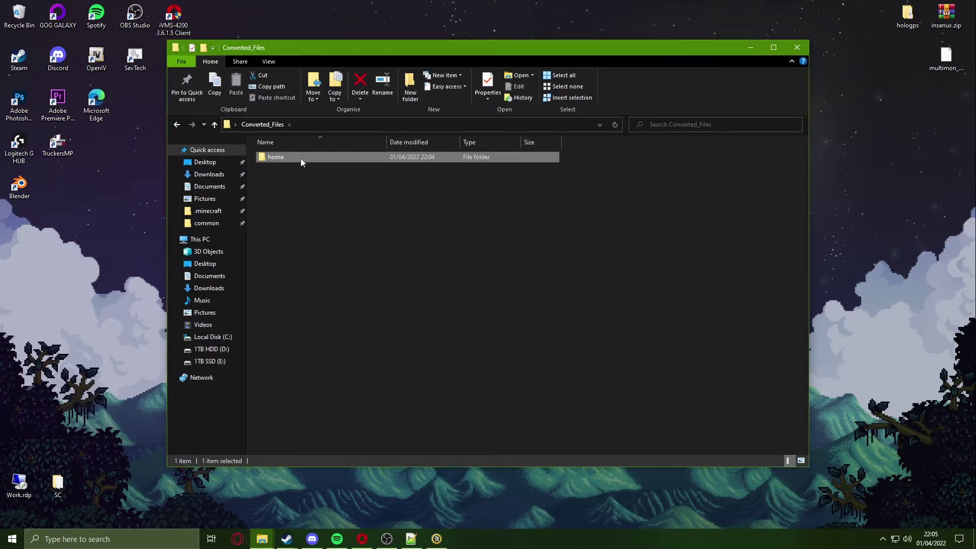
{"action": "double_click", "coordinate": [293, 157]}
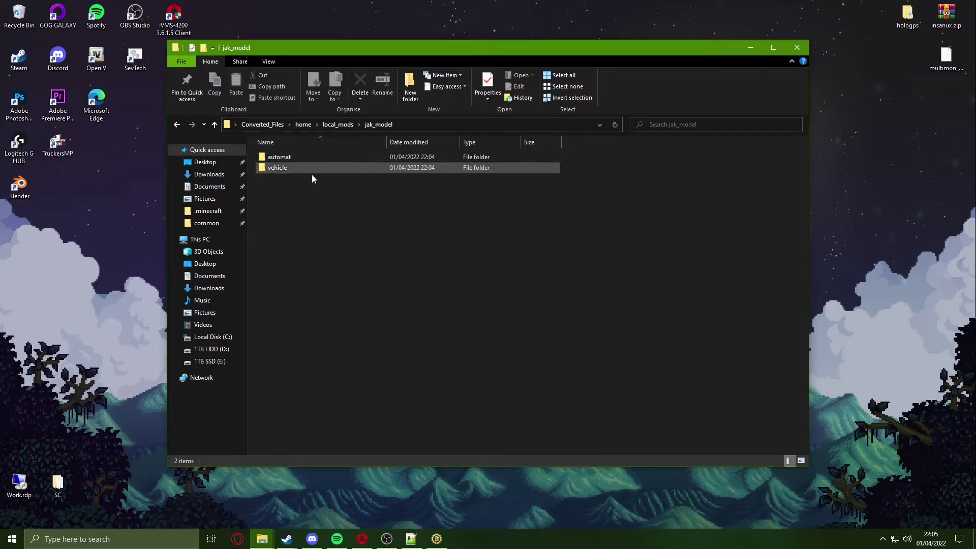
Continue down vehicle > truck > upgrade > interior_decors > toystand to the jkndx files.
{"action": "double_click", "coordinate": [320, 169]}
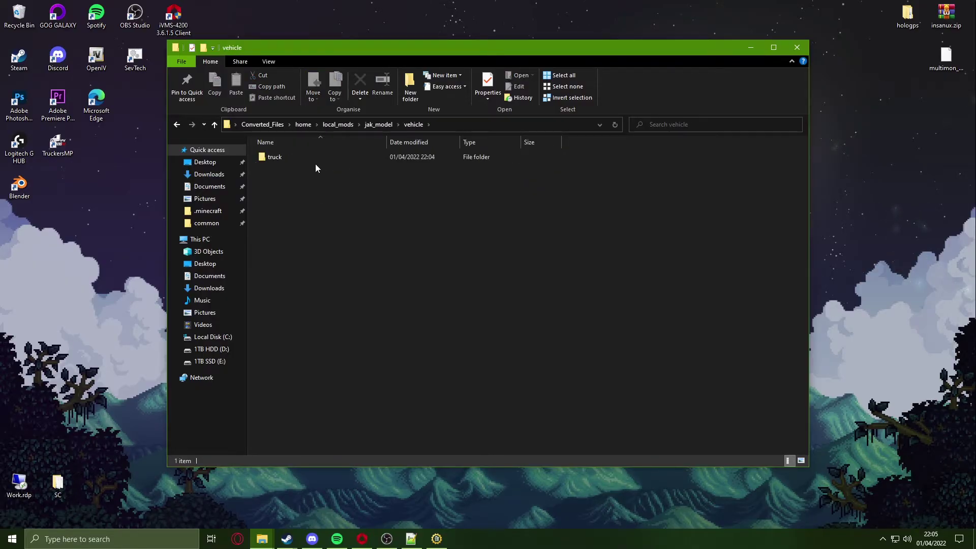
{"action": "double_click", "coordinate": [309, 158]}
{"action": "double_click", "coordinate": [308, 158]}
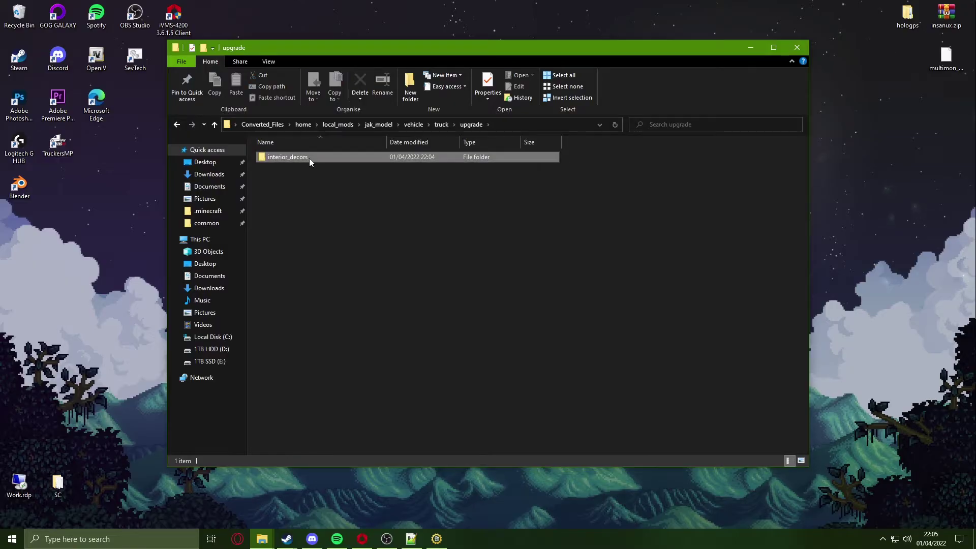
{"action": "double_click", "coordinate": [308, 157]}
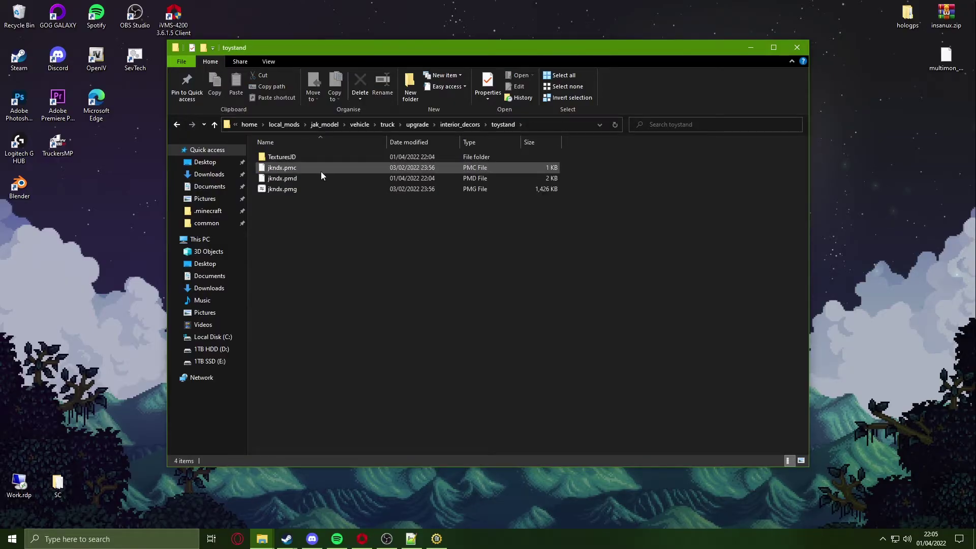
Go back up to the home folder and bring Project ALM's conversion window to the front.
{"action": "left_click", "coordinate": [325, 129]}
{"action": "left_click", "coordinate": [263, 124]}
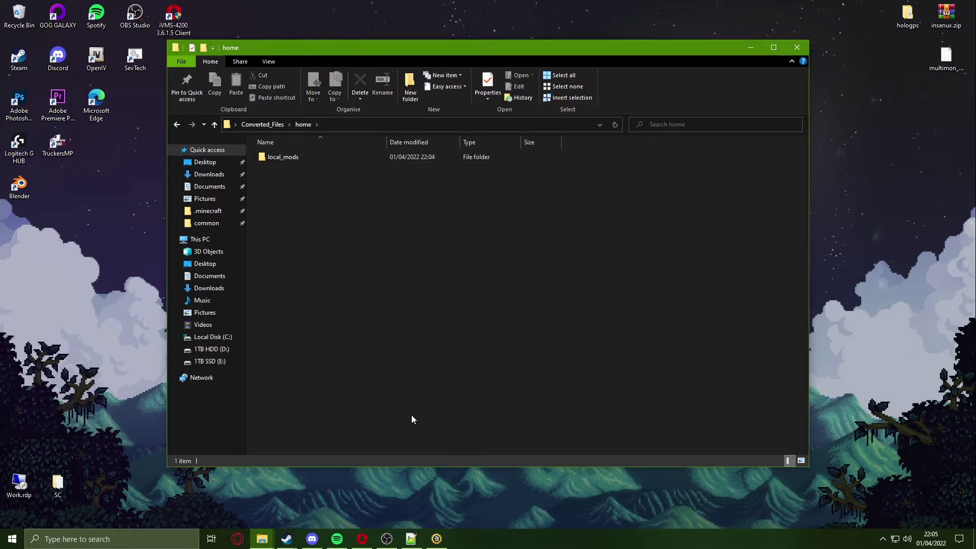
{"action": "key", "text": "alt+Tab"}
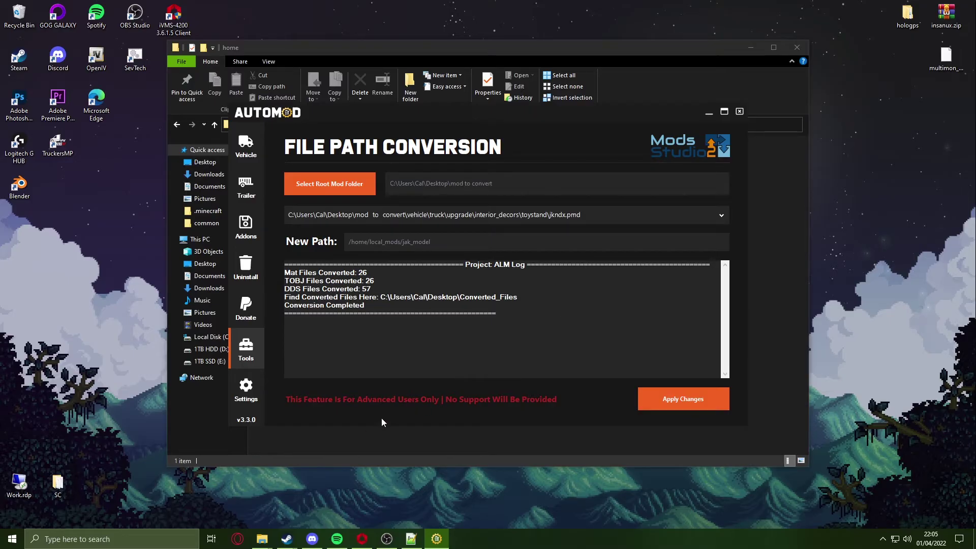